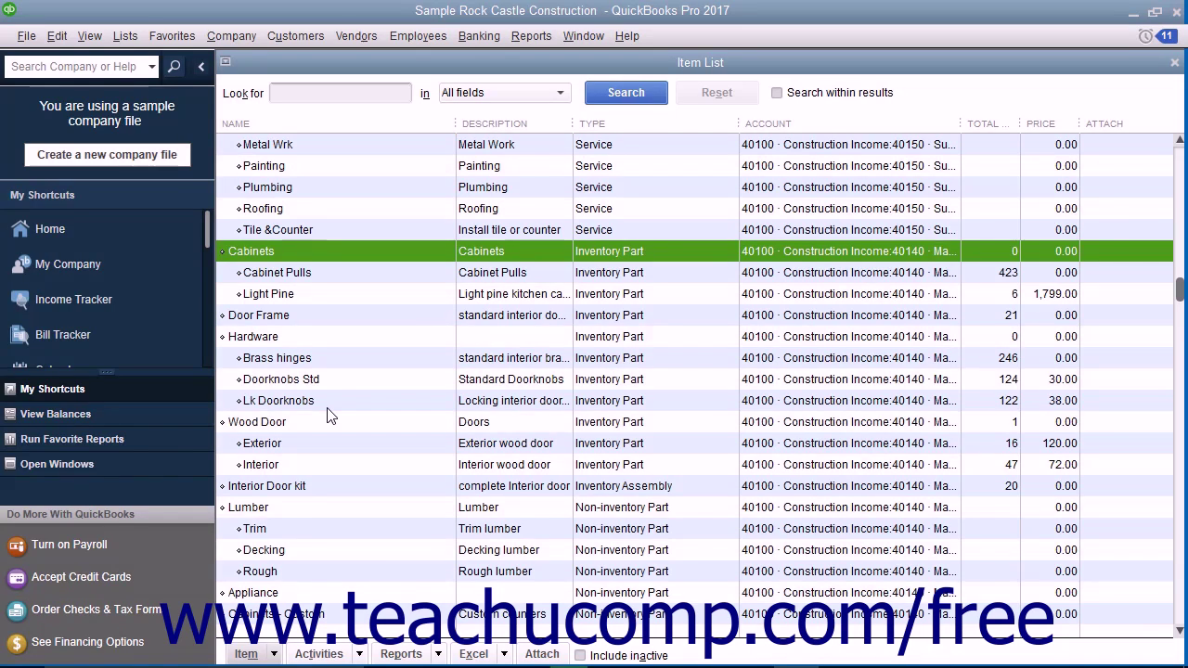
Start a new item of type Inventory Part.
{"action": "left_click", "coordinate": [274, 653]}
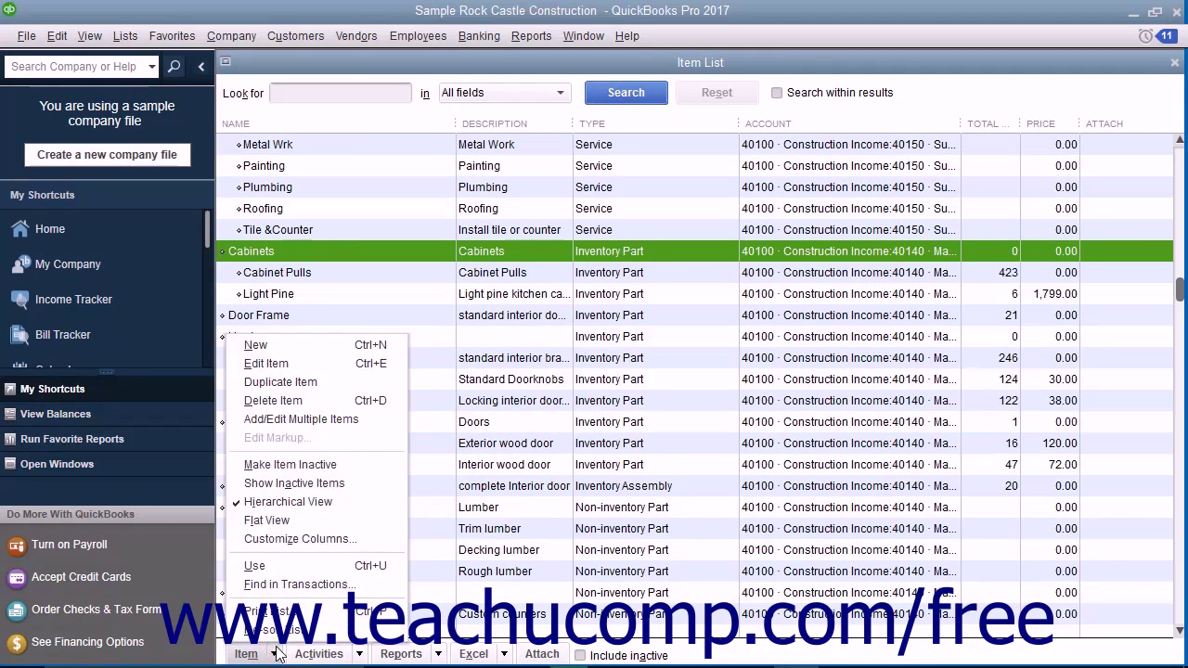
{"action": "left_click", "coordinate": [271, 344]}
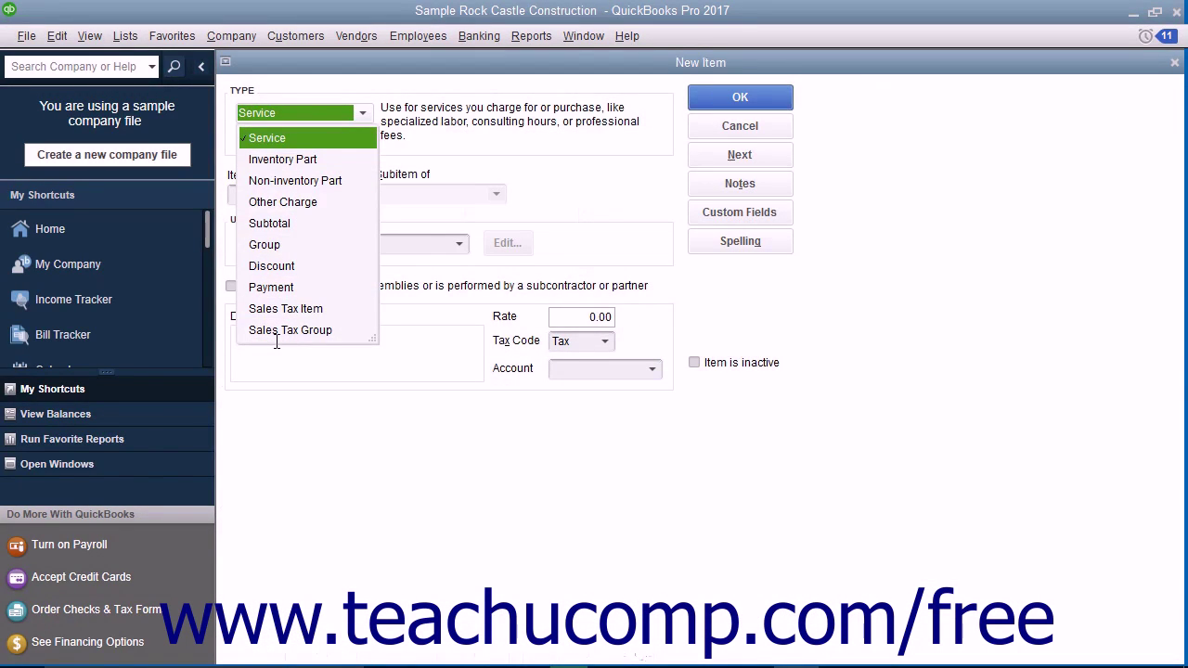
{"action": "left_click", "coordinate": [315, 164]}
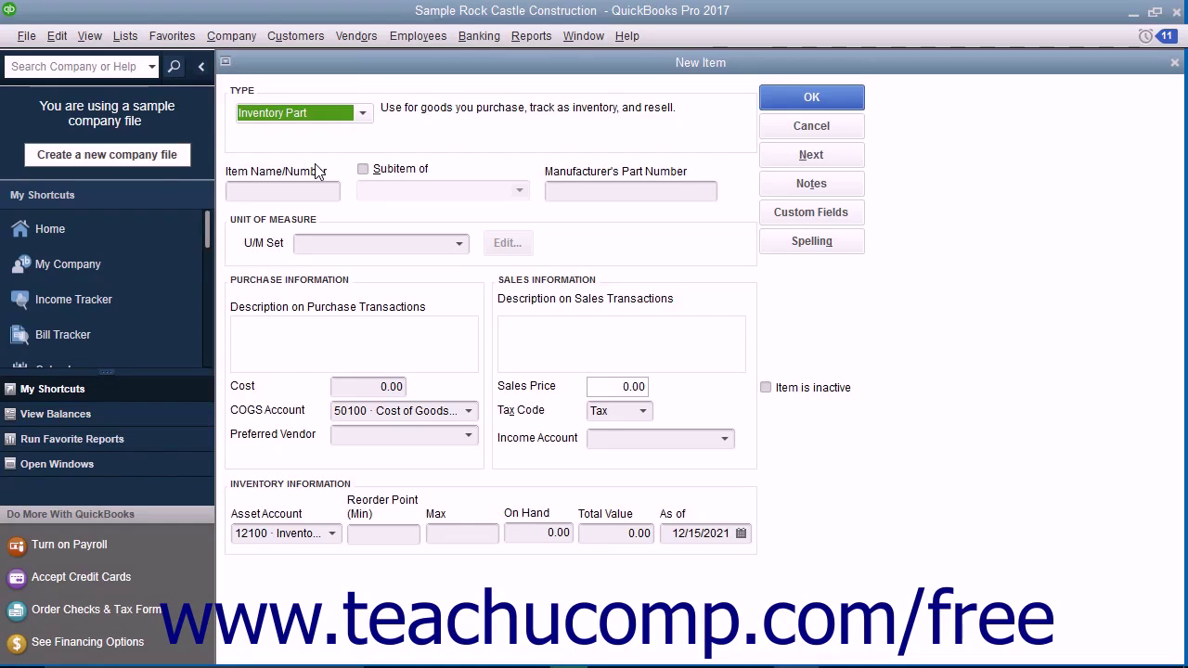
Name the item 'Window- Wood Frame' and leave 'Subitem of' unchecked.
{"action": "left_click", "coordinate": [298, 189]}
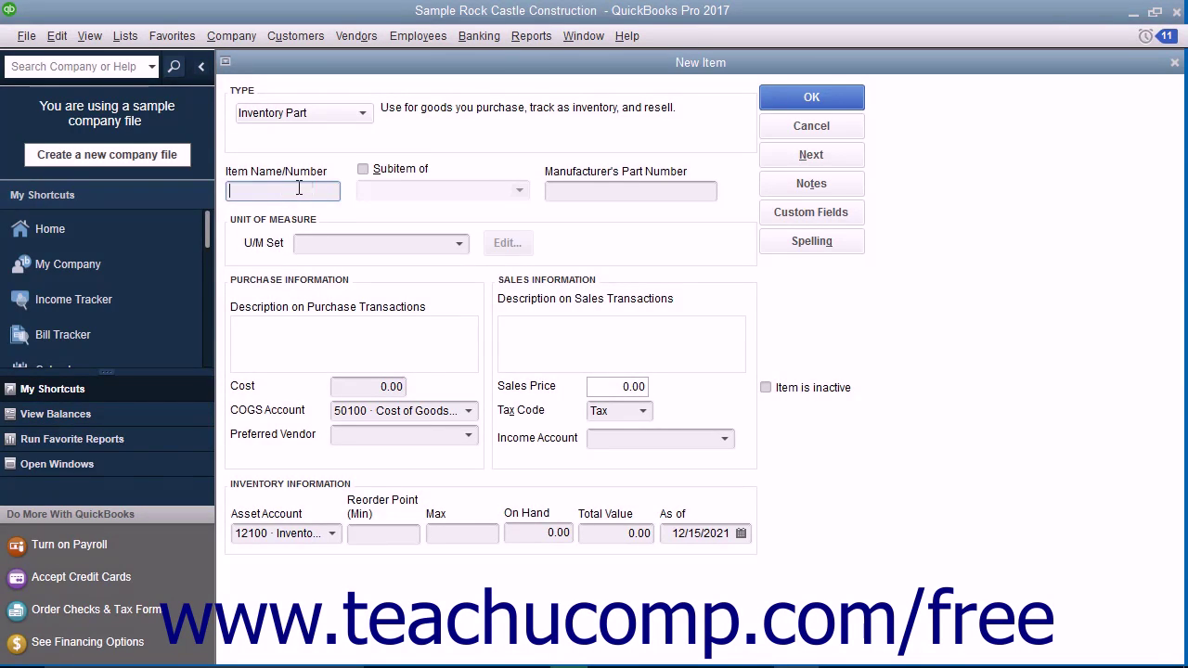
{"action": "type", "text": "Window- Wood Frame"}
{"action": "left_click", "coordinate": [363, 172]}
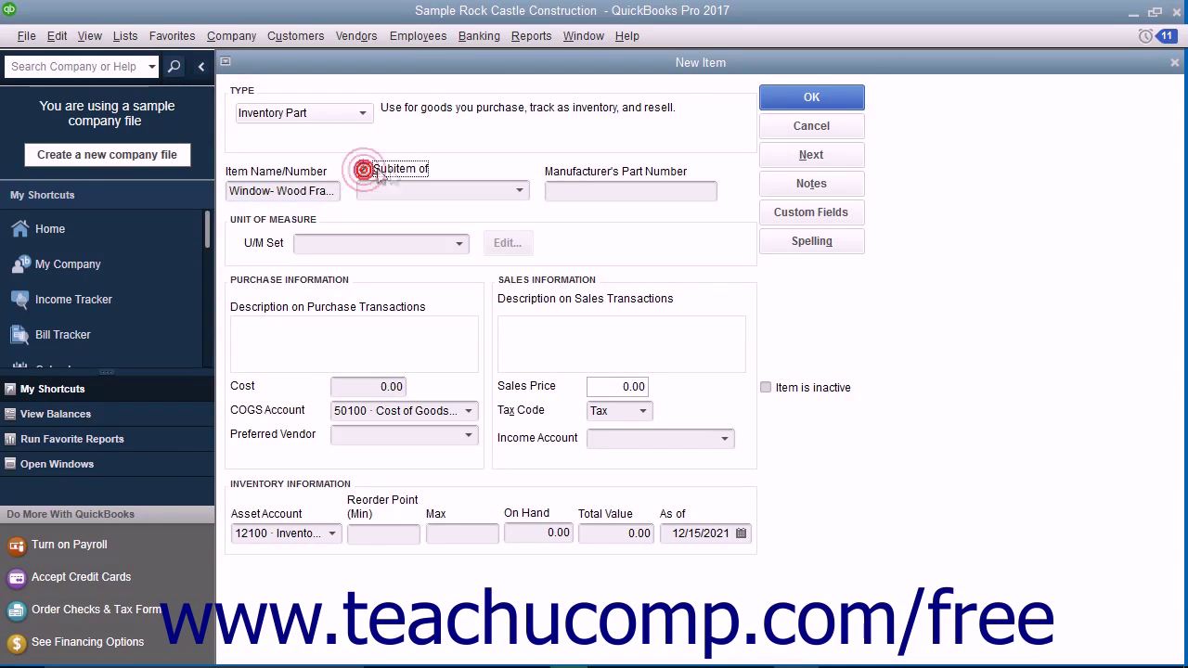
{"action": "left_click", "coordinate": [520, 191]}
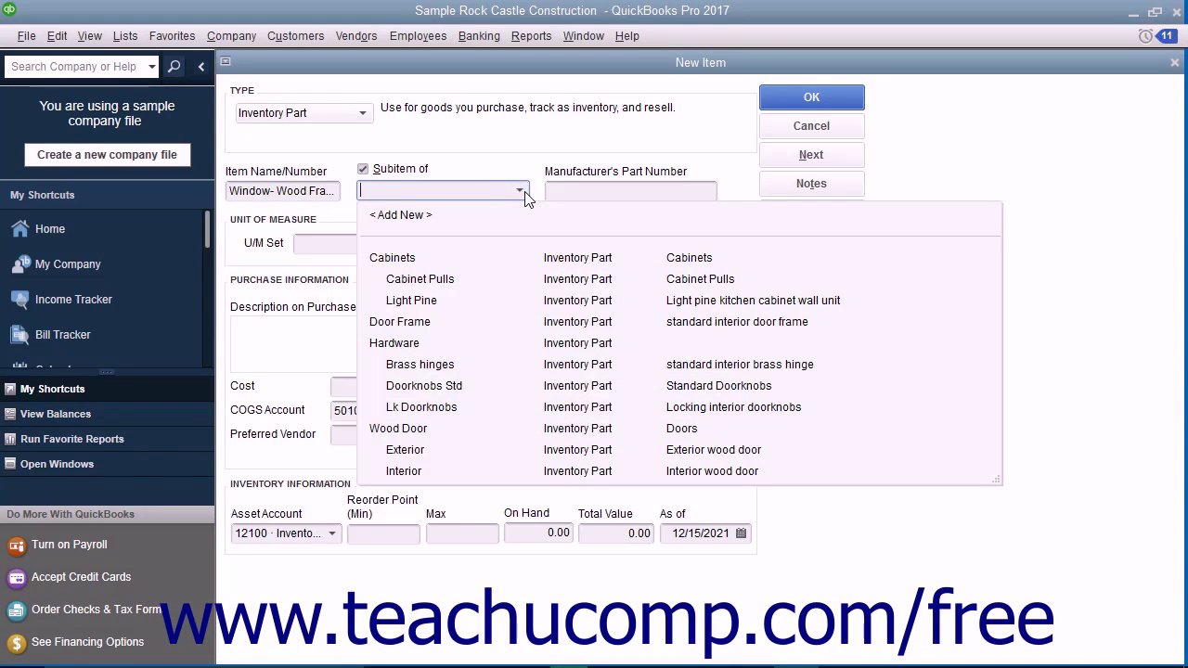
{"action": "left_click", "coordinate": [522, 194]}
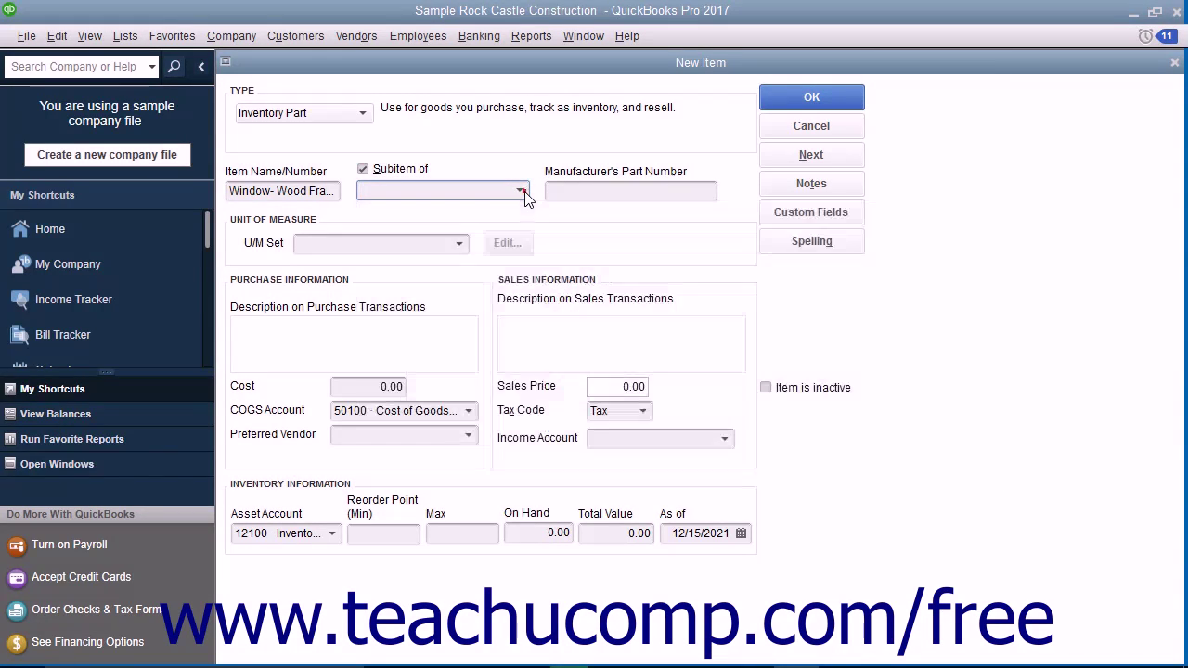
{"action": "left_click", "coordinate": [363, 170]}
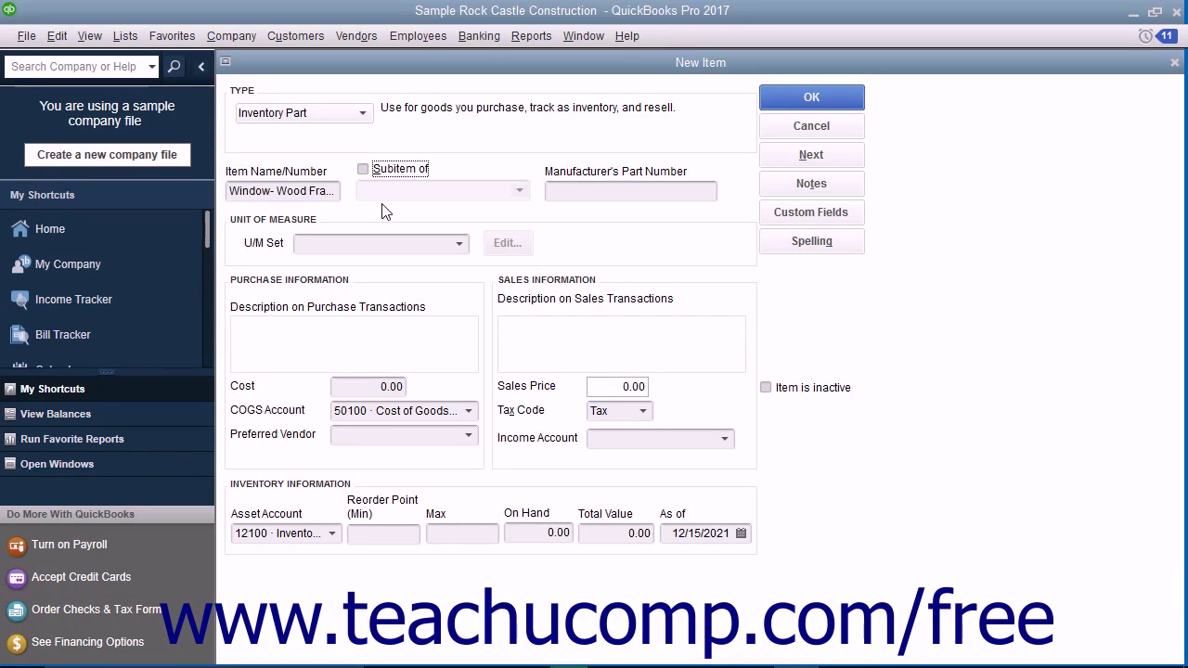
Enter purchase description 'Wood Frame Window' and cost 75.00.
{"action": "left_click", "coordinate": [625, 187]}
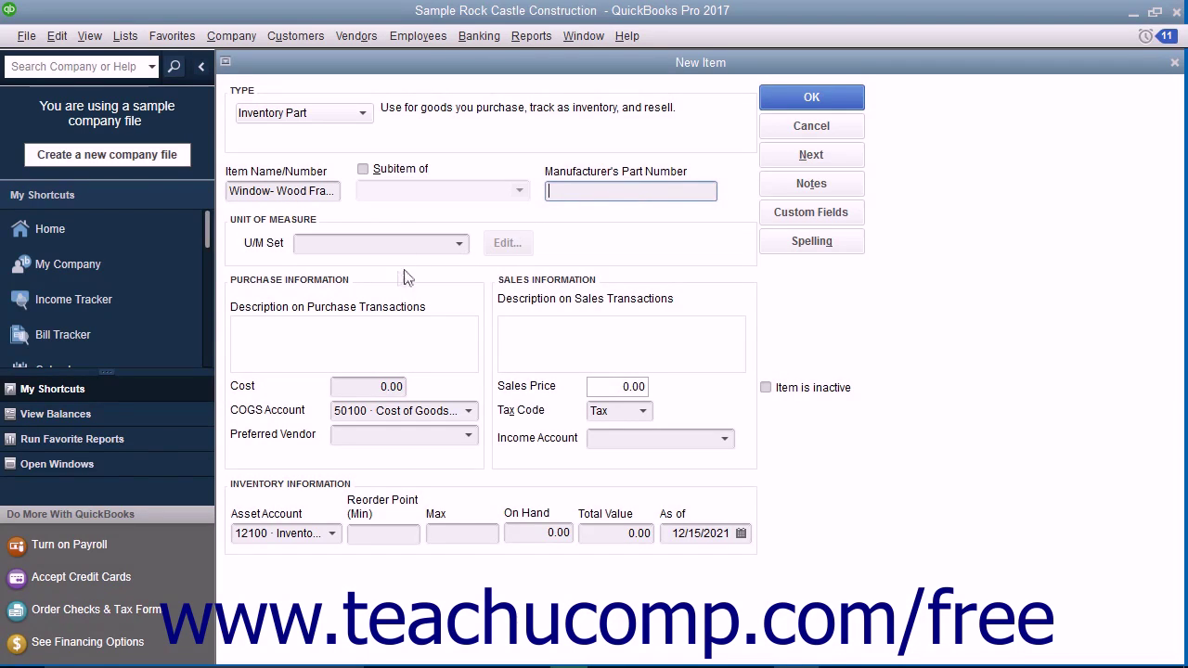
{"action": "left_click", "coordinate": [345, 292]}
{"action": "left_click", "coordinate": [339, 334]}
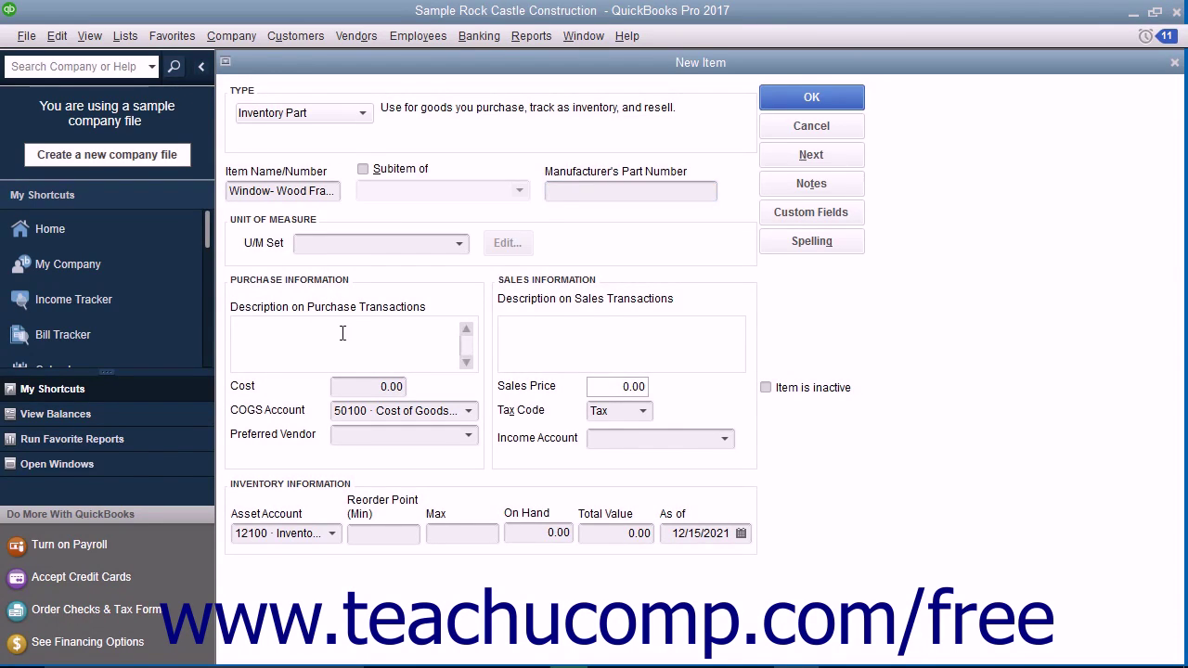
{"action": "type", "text": "Wood Frame Window"}
{"action": "key", "text": "Tab"}
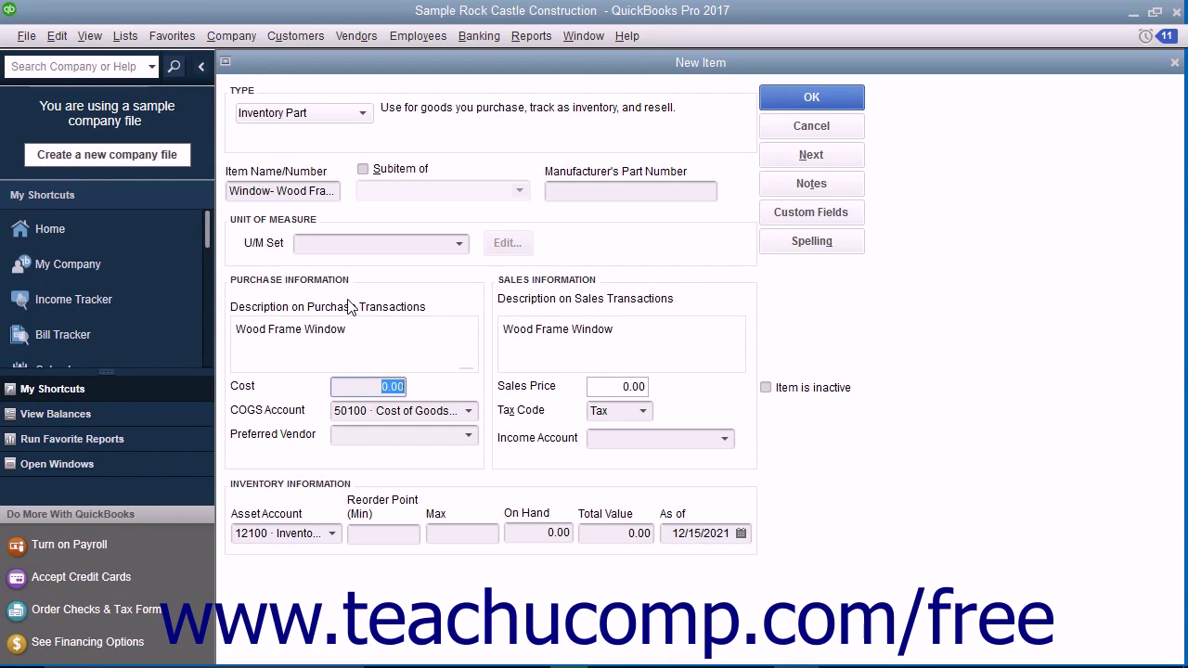
{"action": "type", "text": "75"}
{"action": "key", "text": "Tab"}
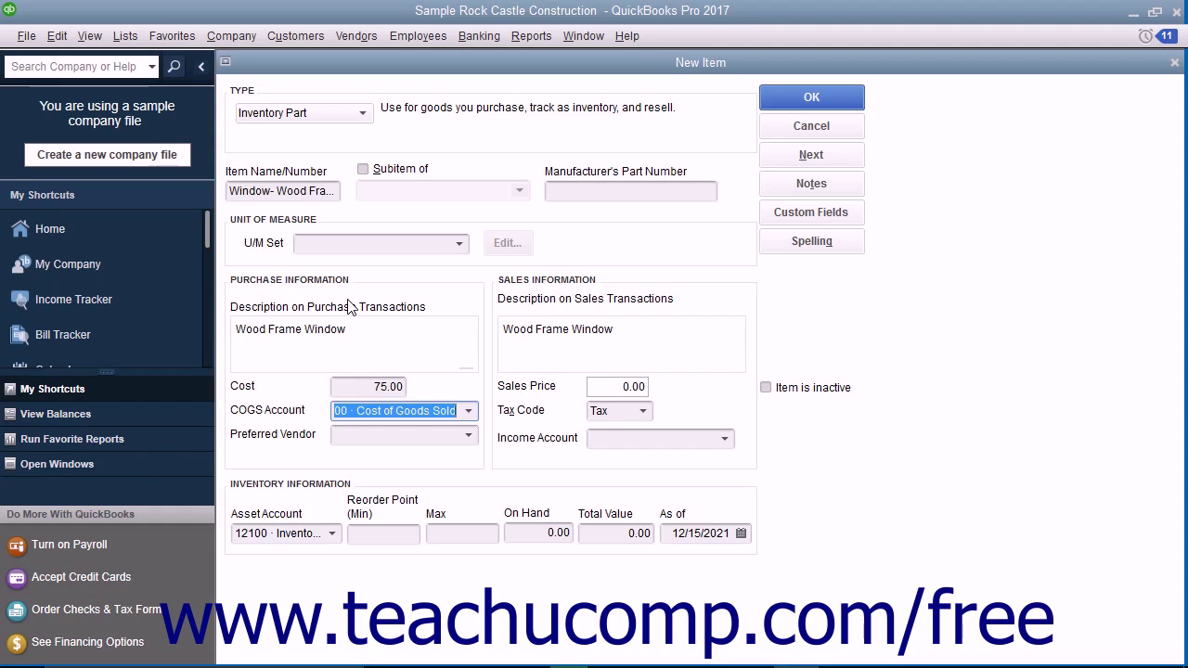
Keep the default COGS account and set preferred vendor to Perry Windows & Doors.
{"action": "key", "text": "Tab"}
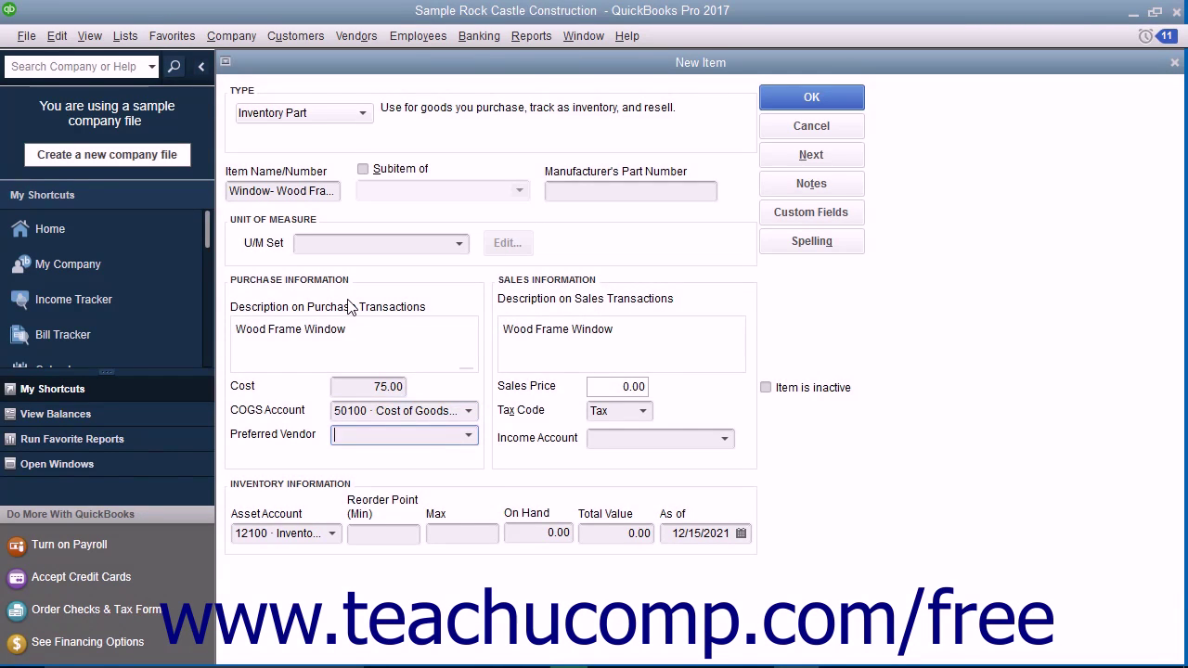
{"action": "type", "text": "Perry Windows & Doors"}
{"action": "key", "text": "Tab"}
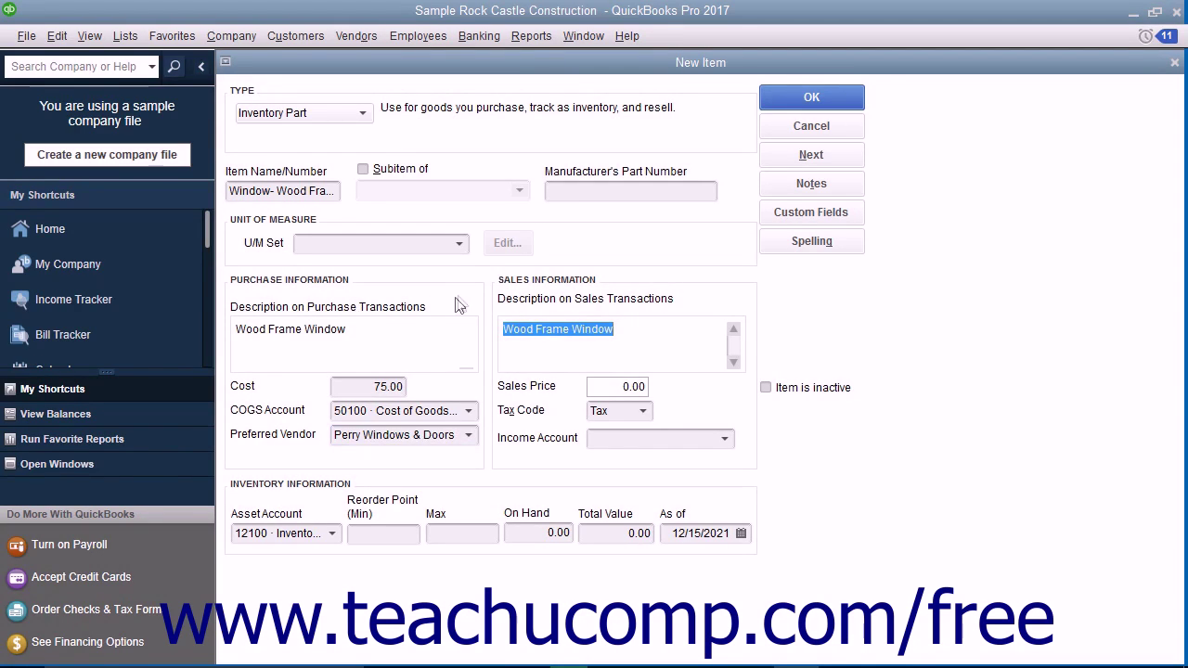
Set the sales price to 100.00.
{"action": "left_click", "coordinate": [572, 292]}
{"action": "left_click", "coordinate": [584, 333]}
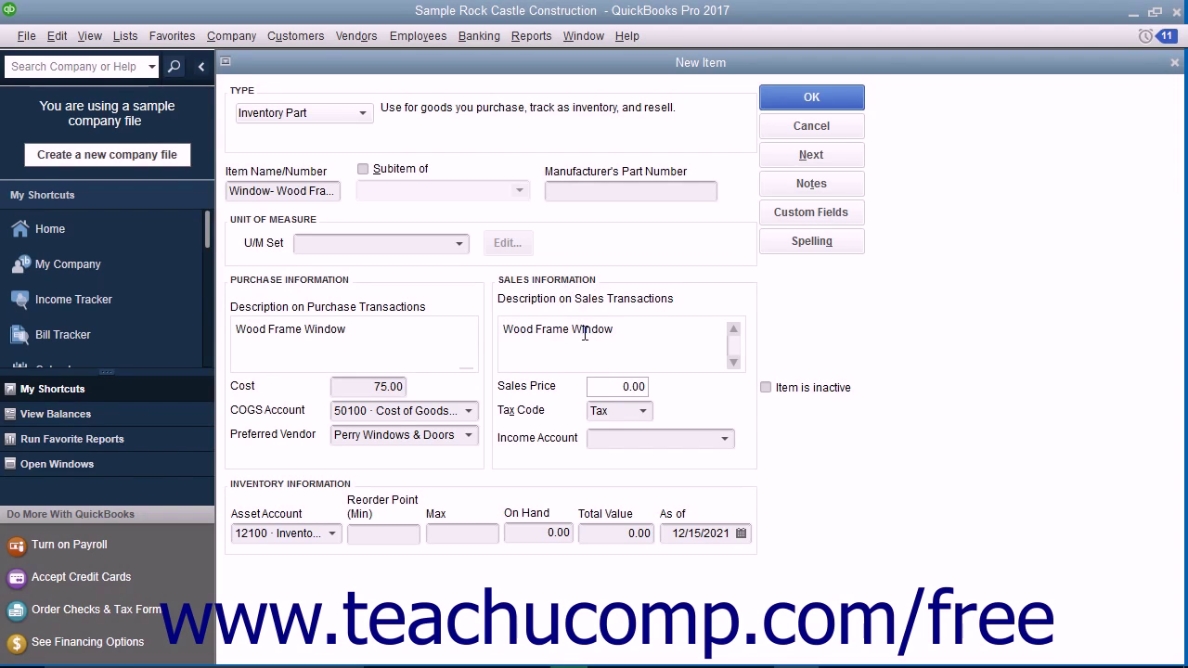
{"action": "key", "text": "Tab"}
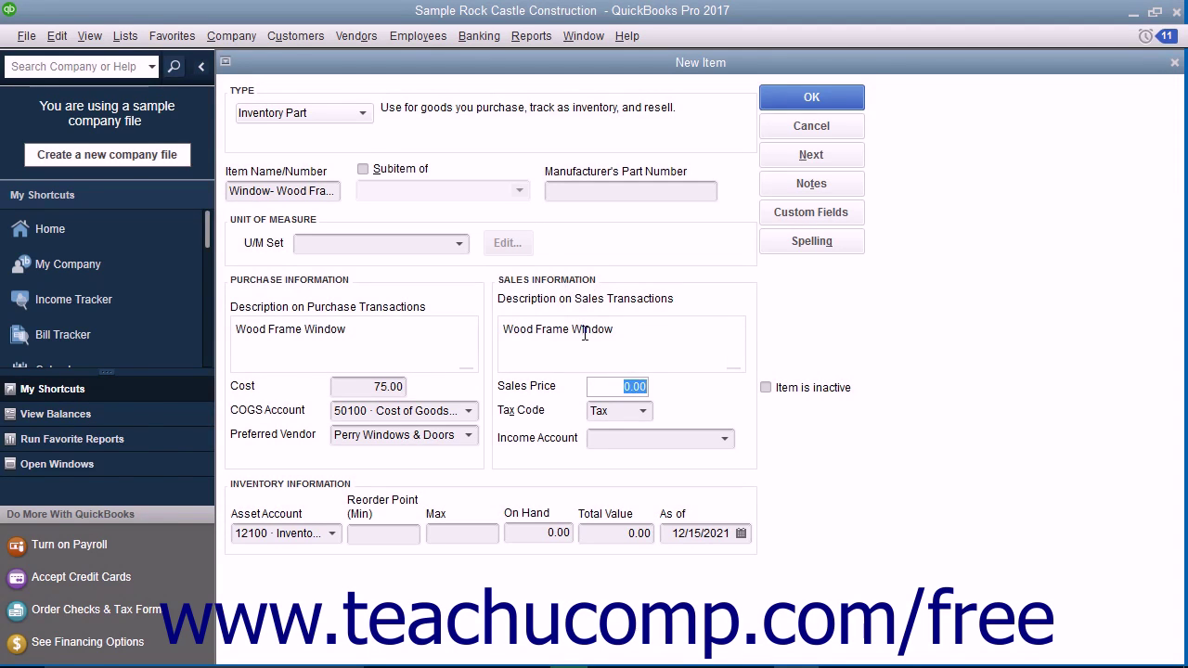
{"action": "type", "text": "100"}
{"action": "key", "text": "Tab"}
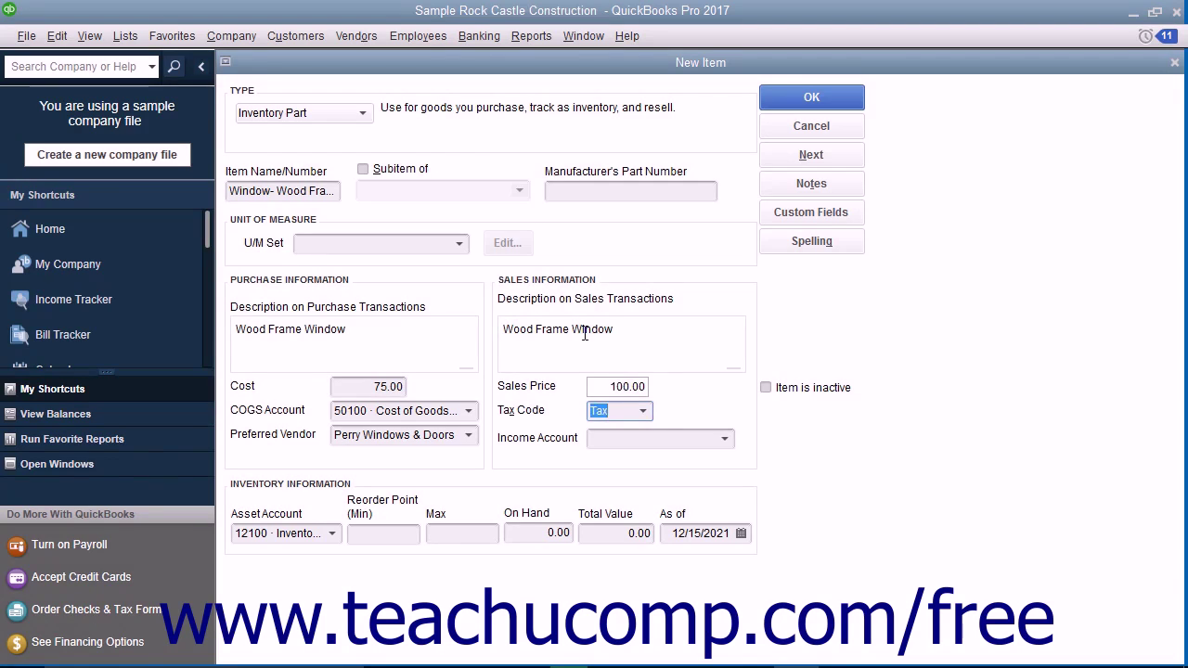
Keep tax code Tax and choose income account 40100 · Construction Income.
{"action": "key", "text": "Tab"}
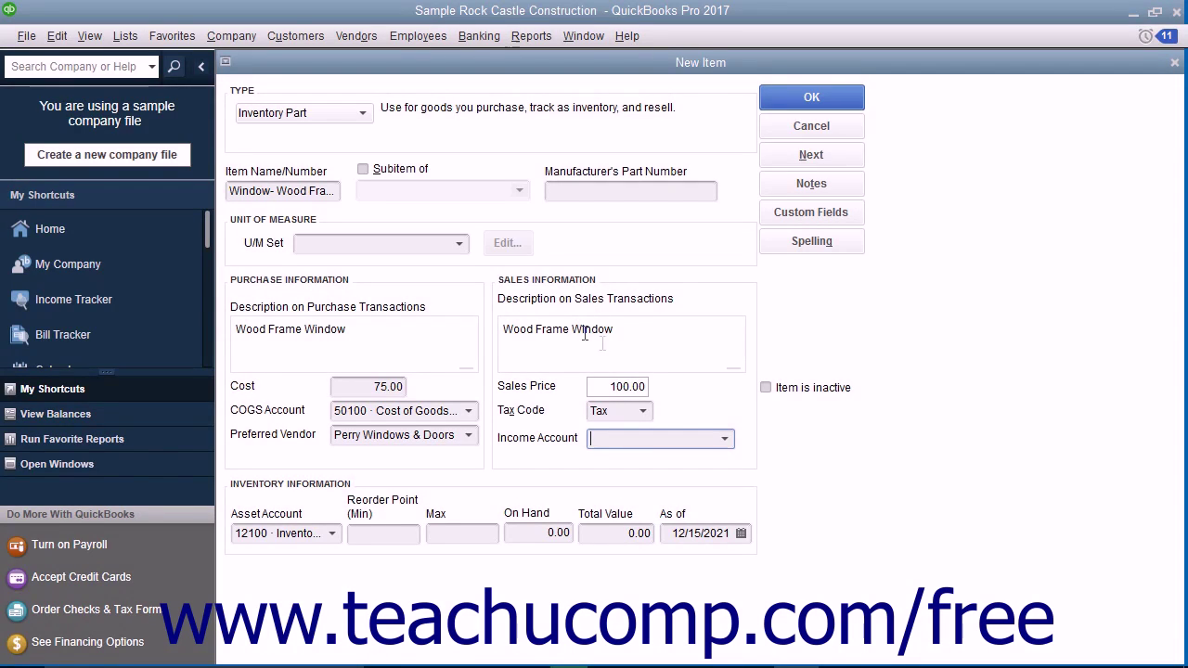
{"action": "left_click", "coordinate": [726, 438]}
{"action": "left_click", "coordinate": [738, 464]}
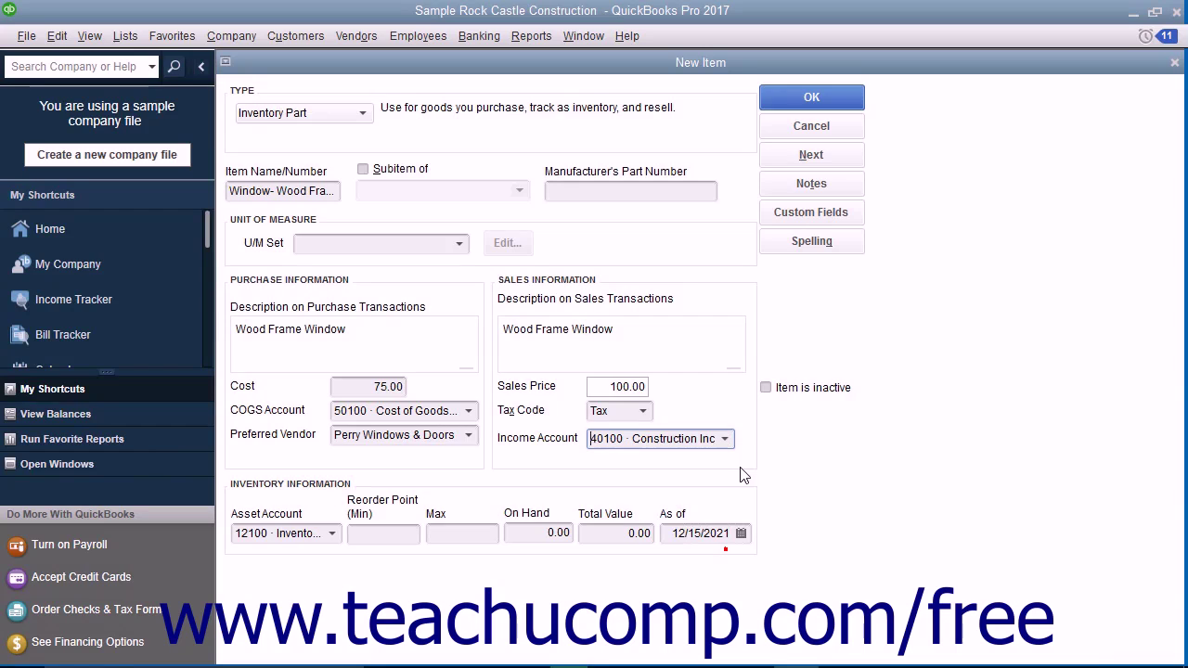
{"action": "left_click", "coordinate": [384, 484]}
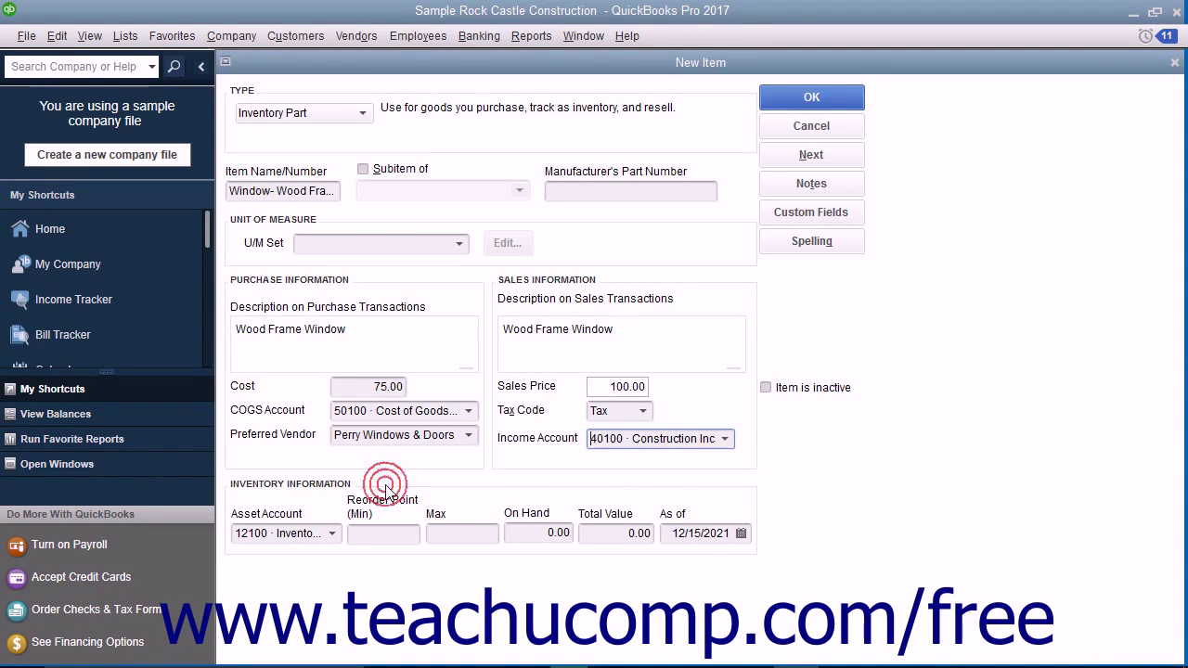
Enter reorder point (min) 10, leaving asset account, on hand and total value unchanged.
{"action": "key", "text": "Tab"}
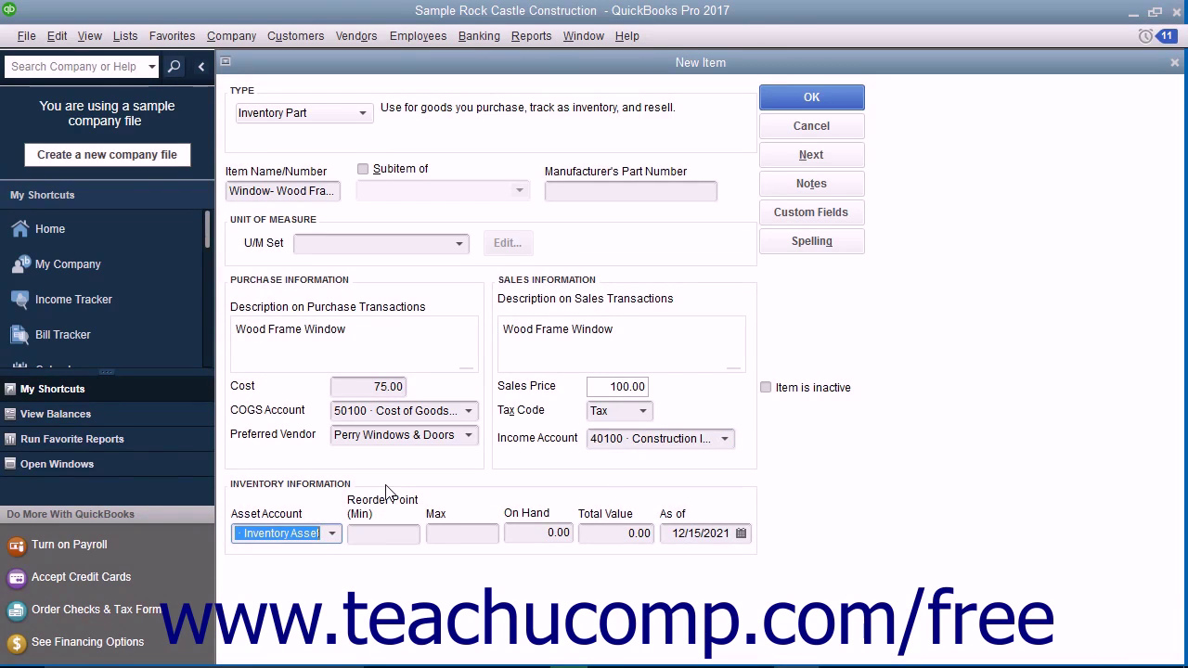
{"action": "key", "text": "Tab"}
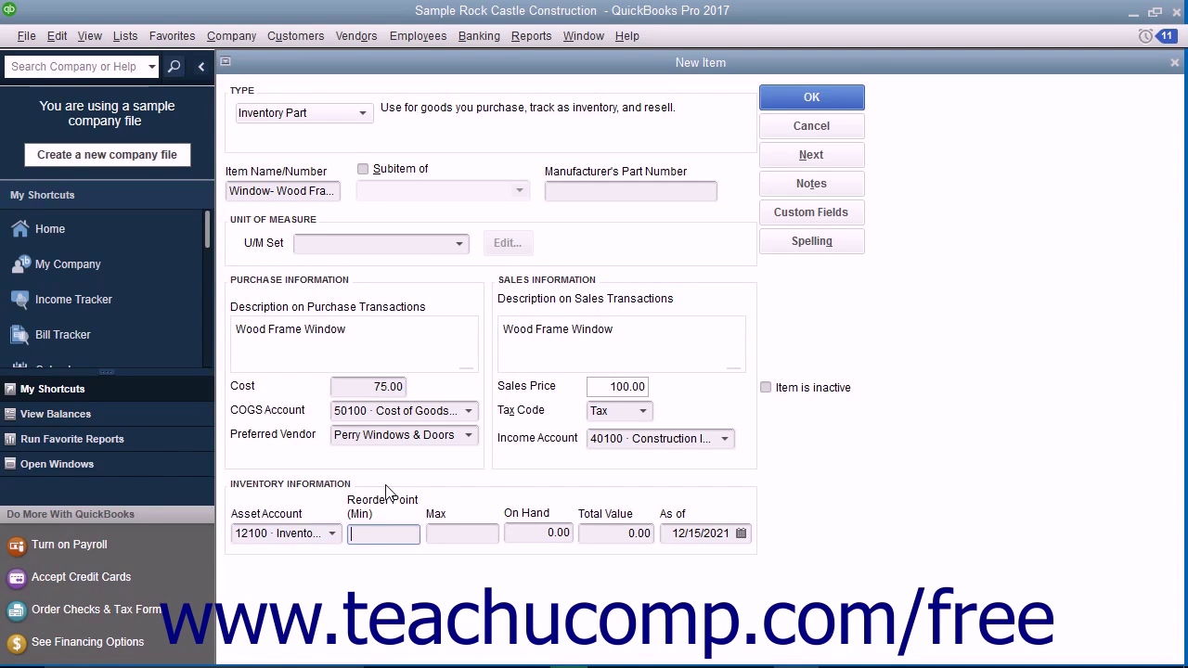
{"action": "type", "text": "10"}
{"action": "key", "text": "Tab"}
{"action": "key", "text": "Tab"}
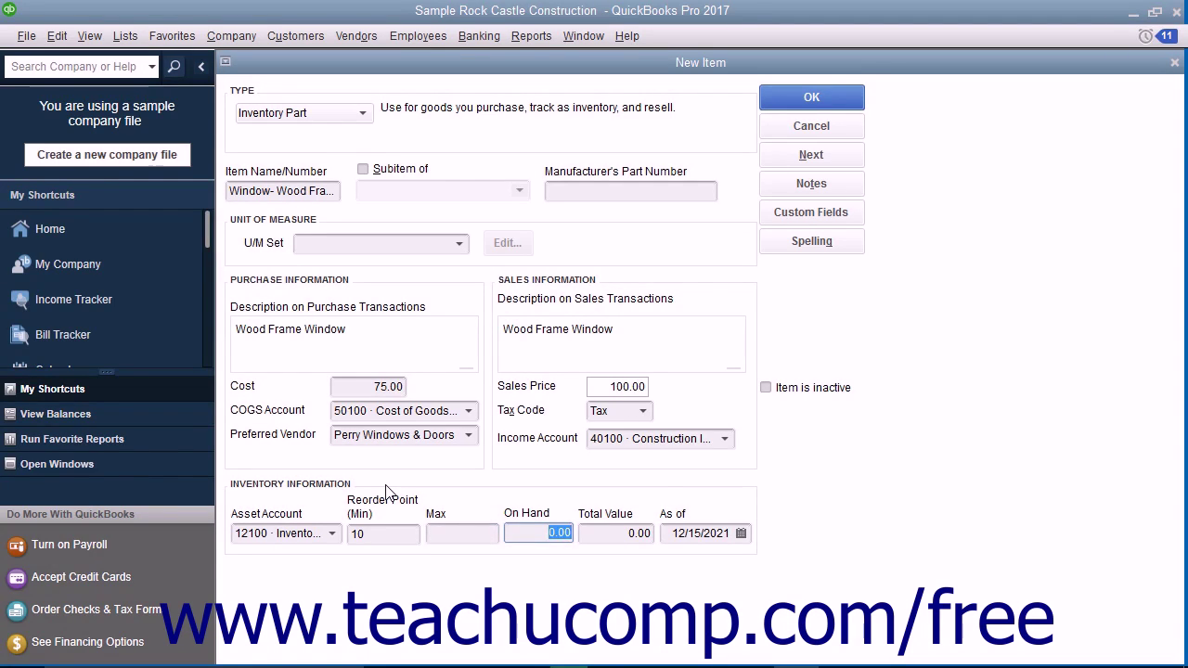
{"action": "key", "text": "Tab"}
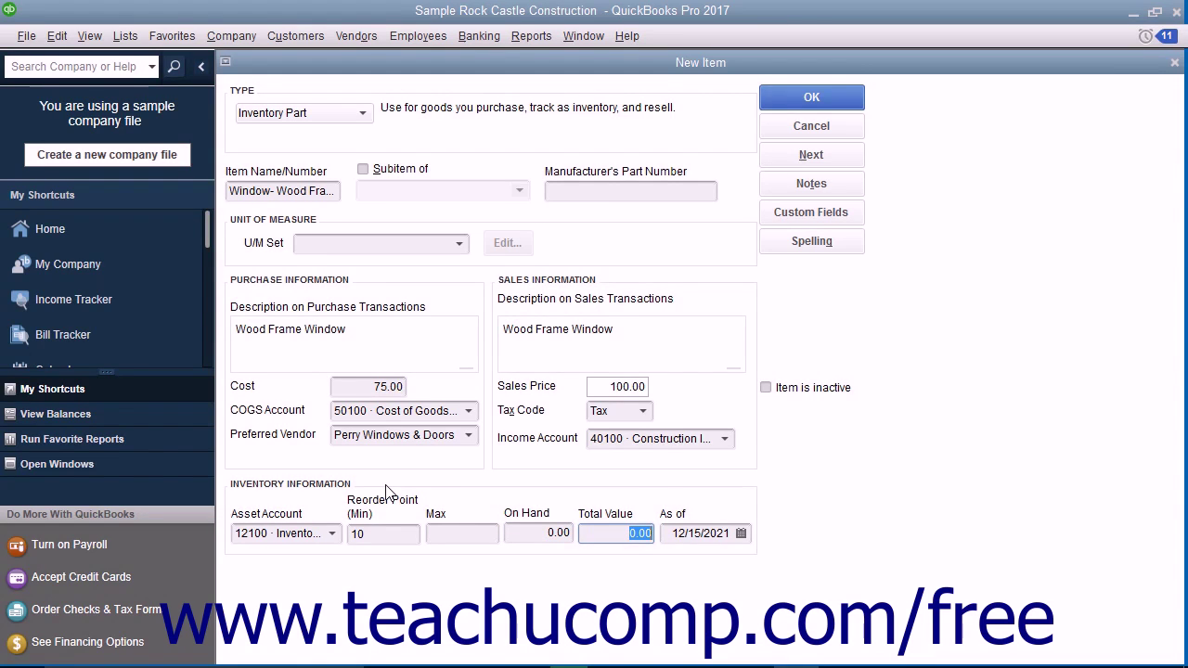
{"action": "key", "text": "Tab"}
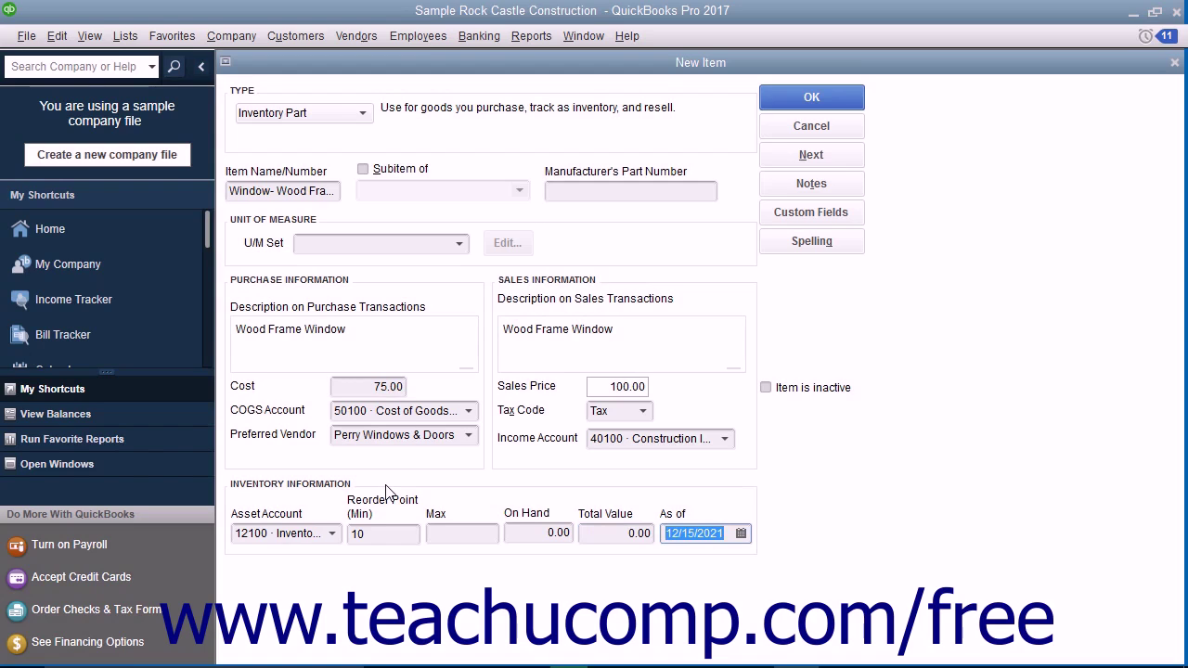